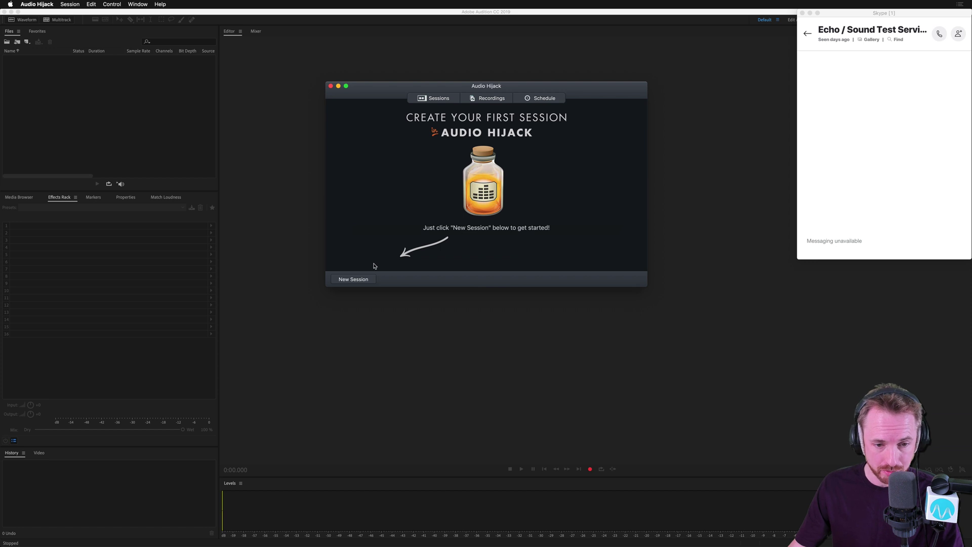
# Create a new session from the New Blank Session template.
pyautogui.click(354, 279)
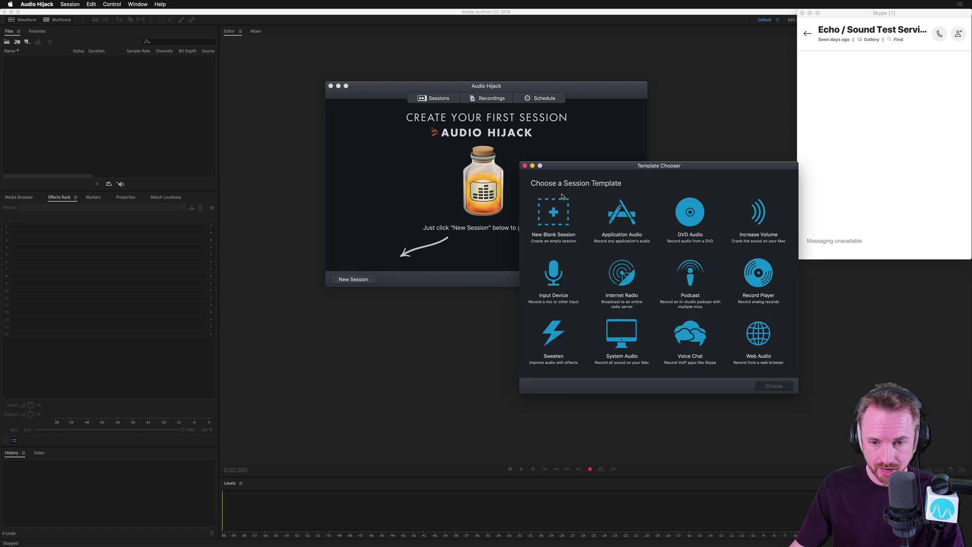
pyautogui.click(561, 219)
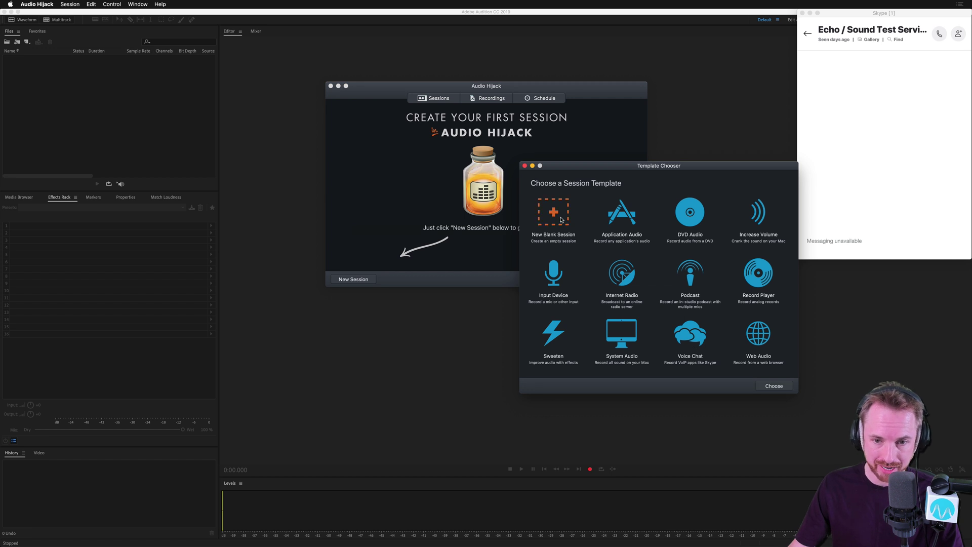
pyautogui.click(767, 386)
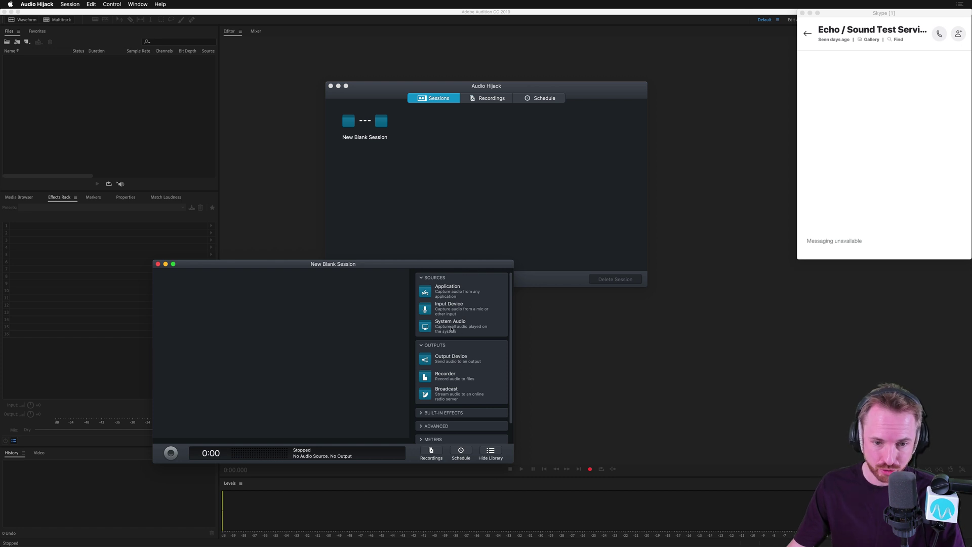
# Add an Application source block to the canvas and set it to capture Skype.
pyautogui.moveTo(444, 296); pyautogui.dragTo(203, 350)
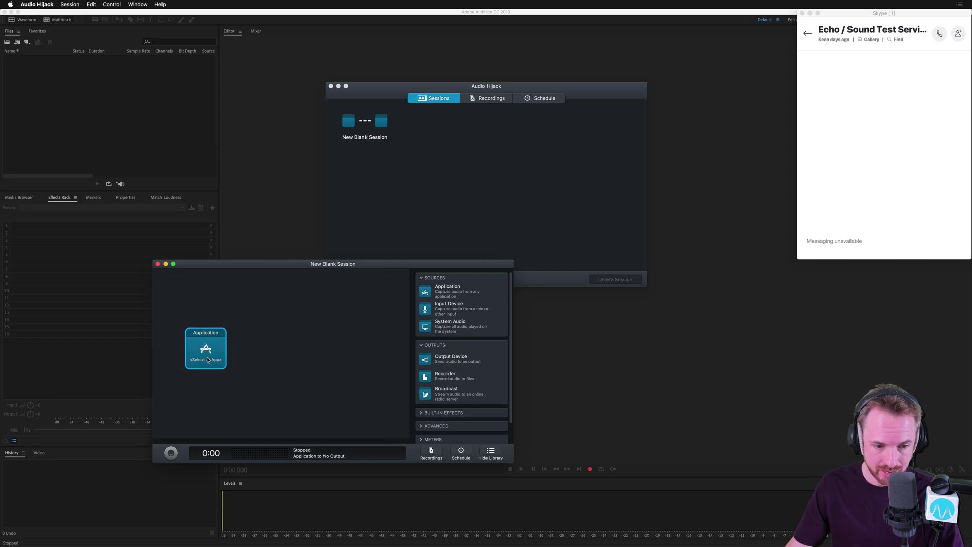
pyautogui.click(205, 353)
pyautogui.click(204, 406)
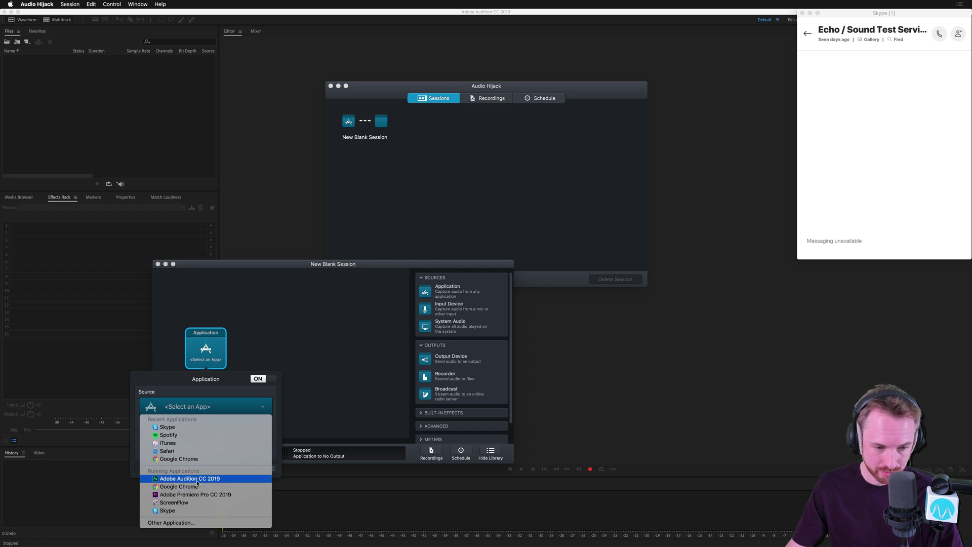
pyautogui.click(185, 510)
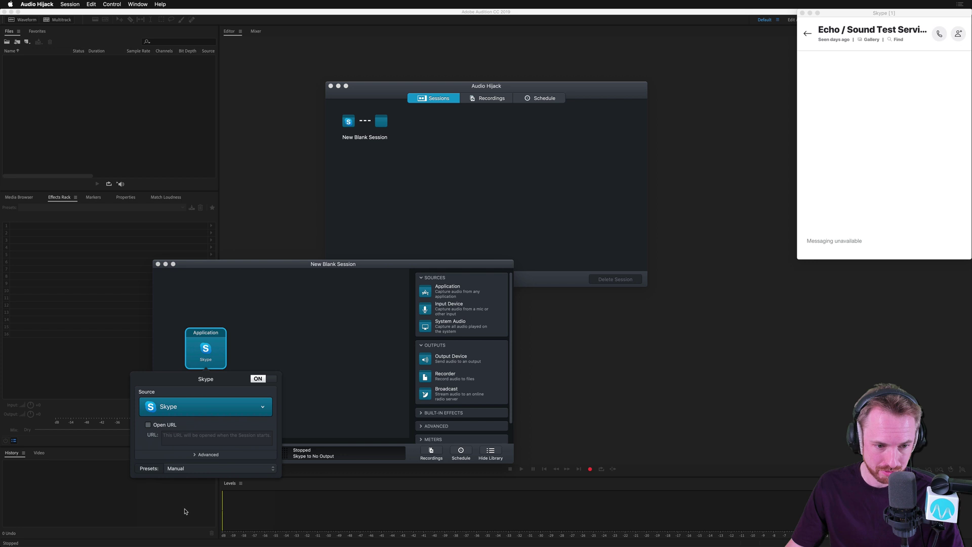
pyautogui.click(321, 395)
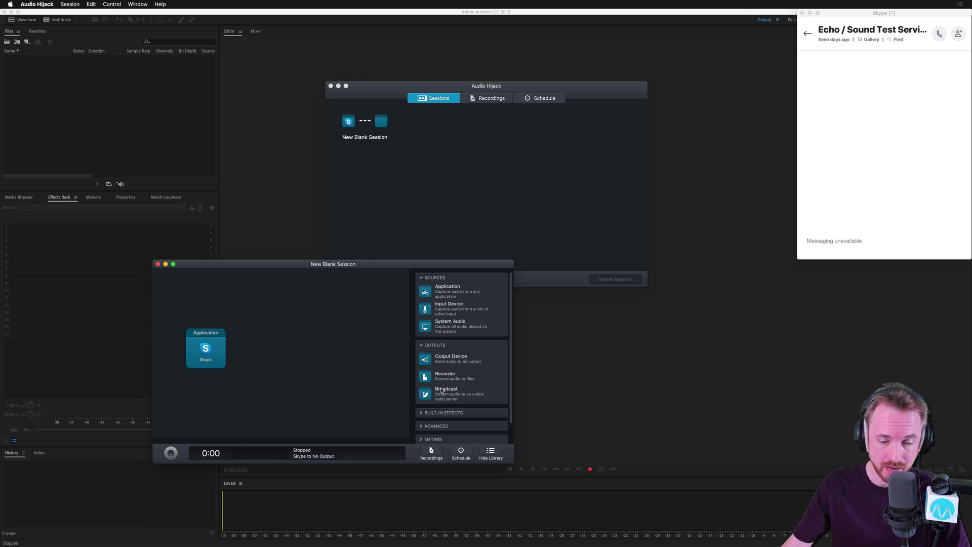
# Add a Recorder block after the Skype source and have it save into the Skype folder.
pyautogui.moveTo(442, 377); pyautogui.dragTo(280, 351)
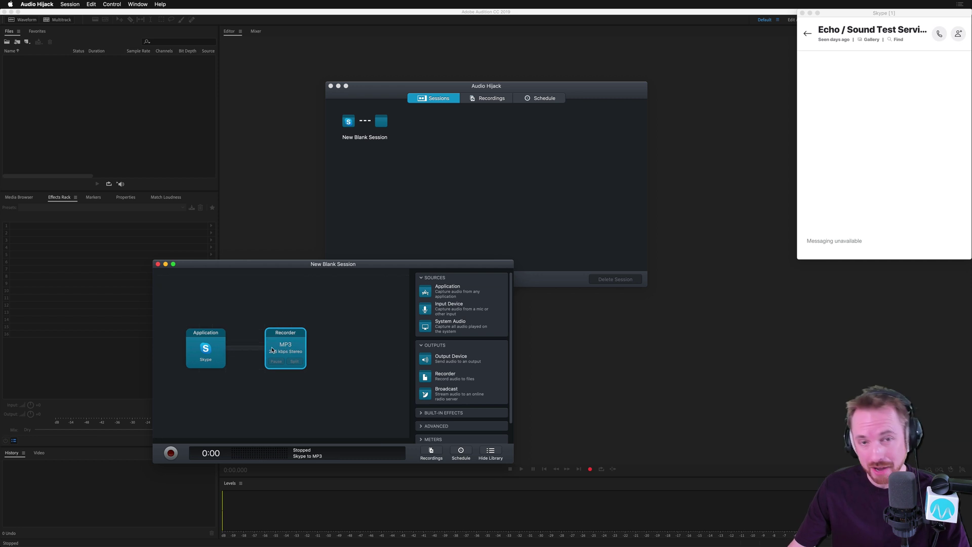
pyautogui.click(299, 350)
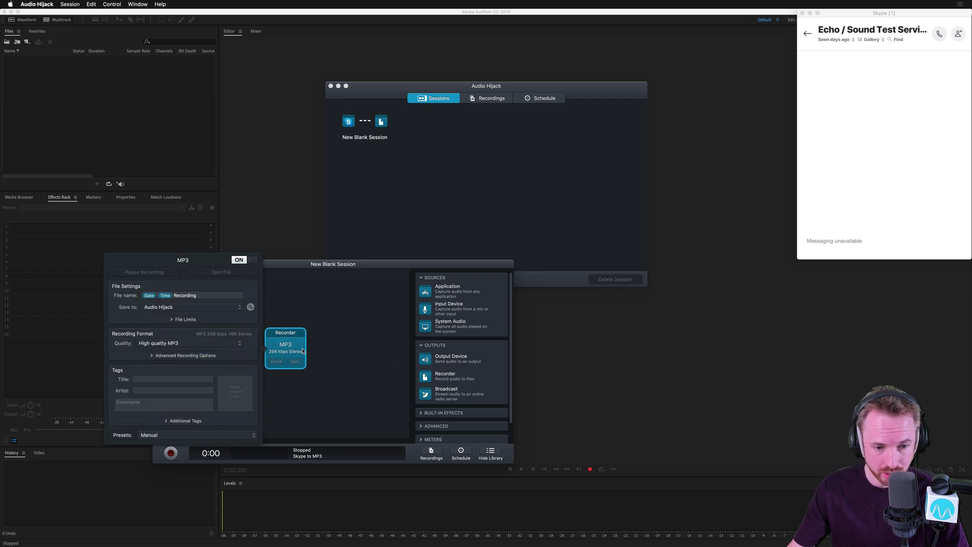
pyautogui.click(235, 309)
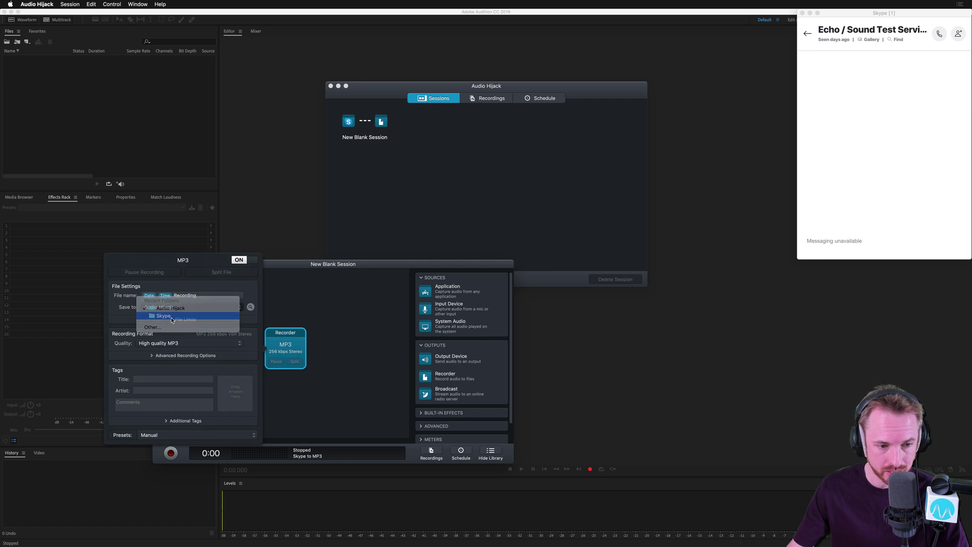
pyautogui.click(172, 316)
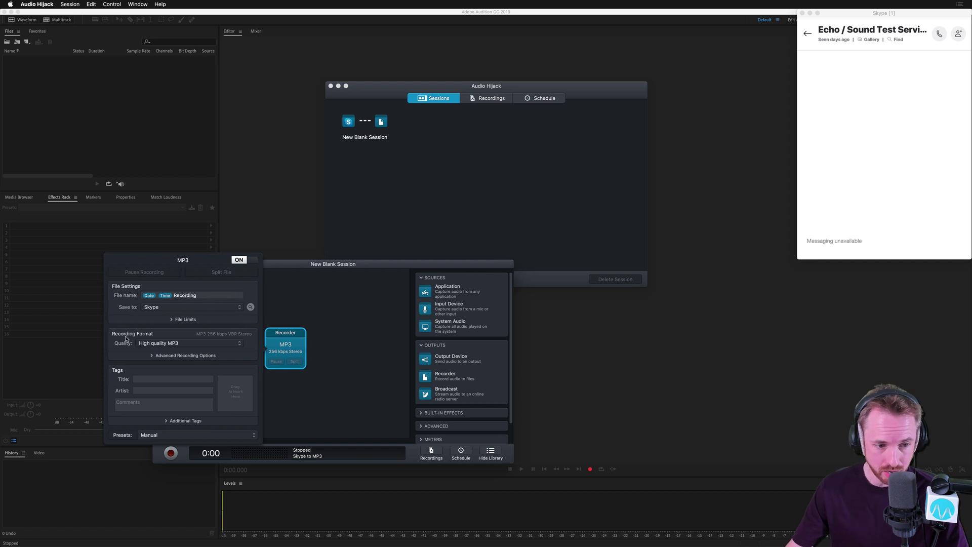
# Keep the High quality MP3 preset and set the advanced bit rate to 320 kbps.
pyautogui.click(183, 344)
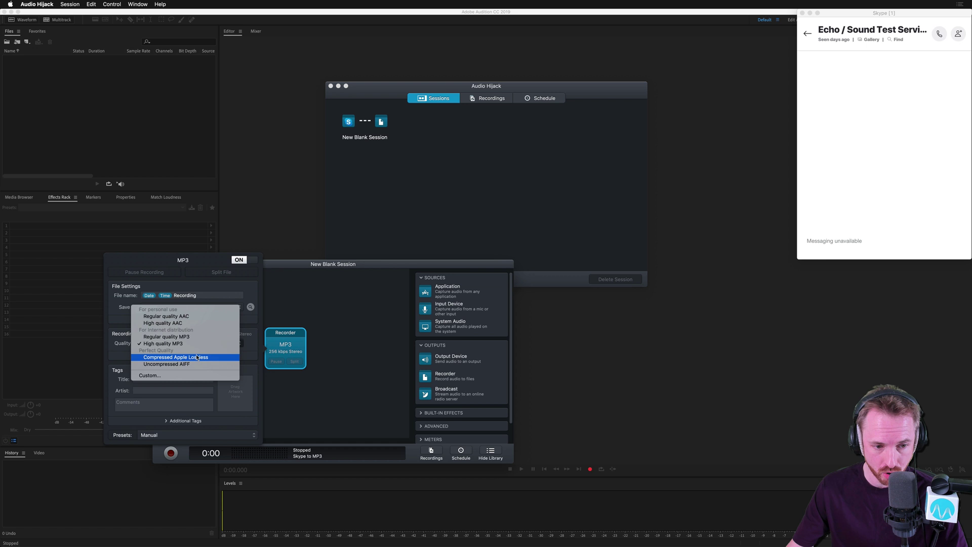
pyautogui.click(250, 347)
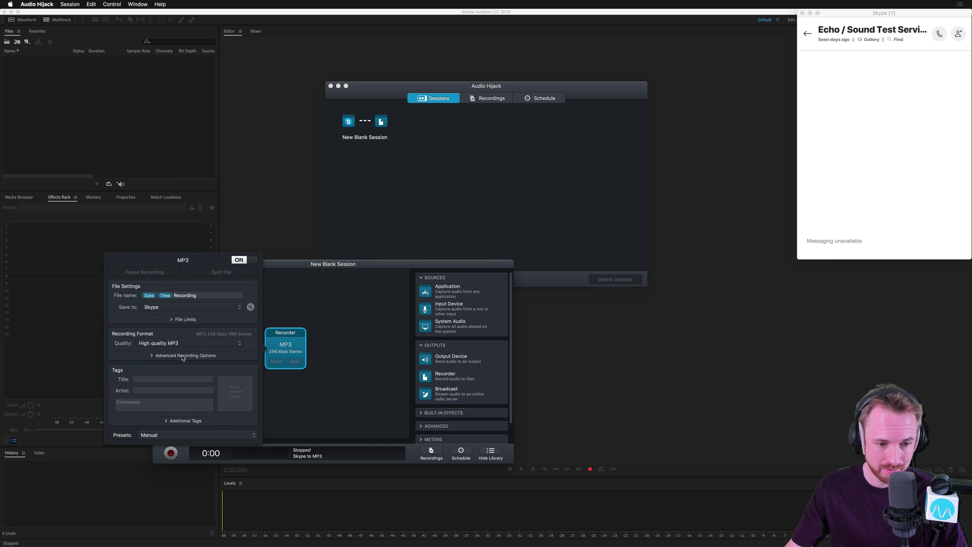
pyautogui.click(151, 357)
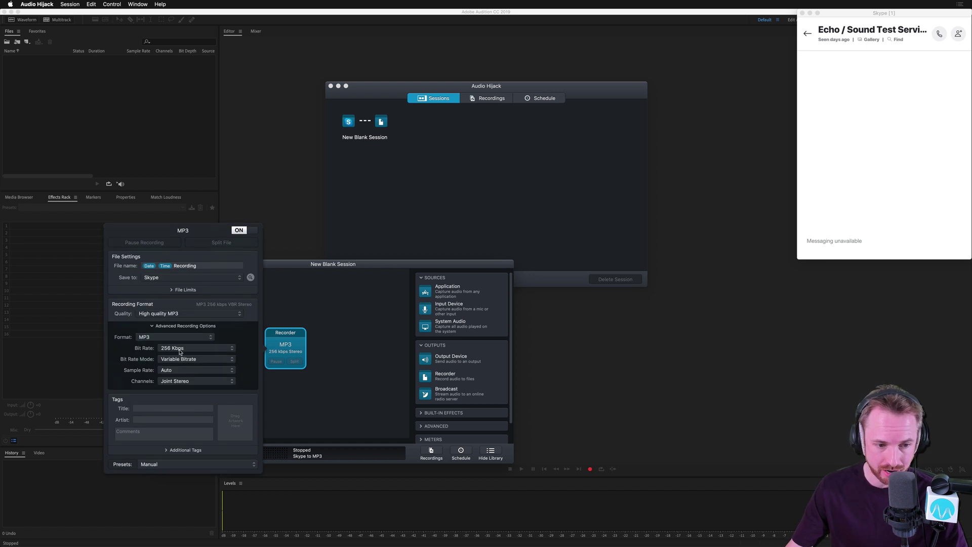
pyautogui.click(178, 348)
pyautogui.click(181, 355)
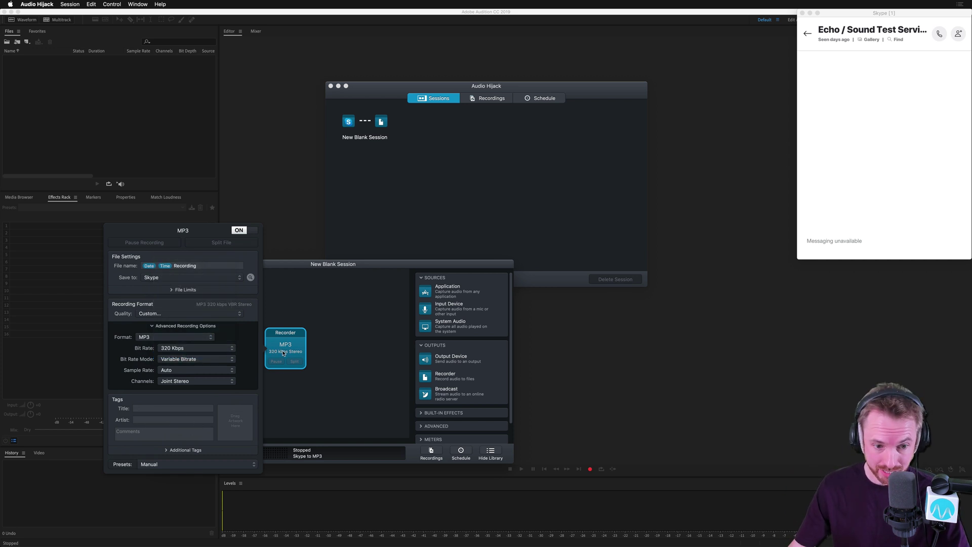
pyautogui.click(300, 348)
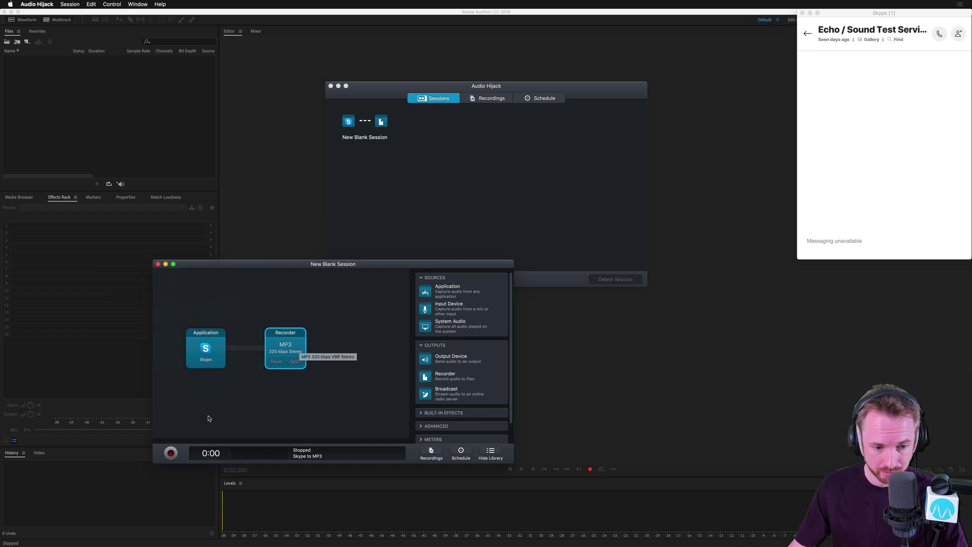
# Record a 13-second Skype call to Echo / Sound Test, hanging up before stopping the recording.
pyautogui.click(172, 454)
pyautogui.click(866, 168)
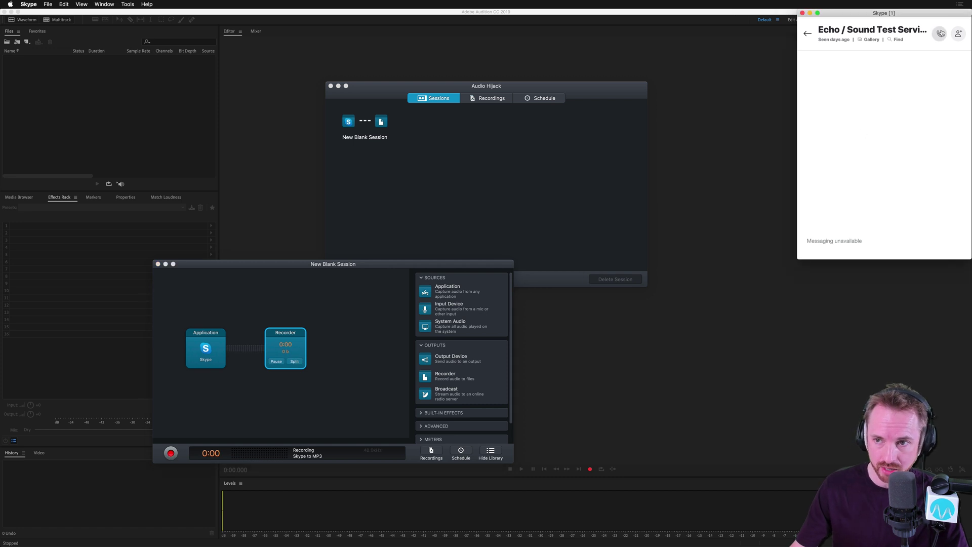
pyautogui.click(941, 33)
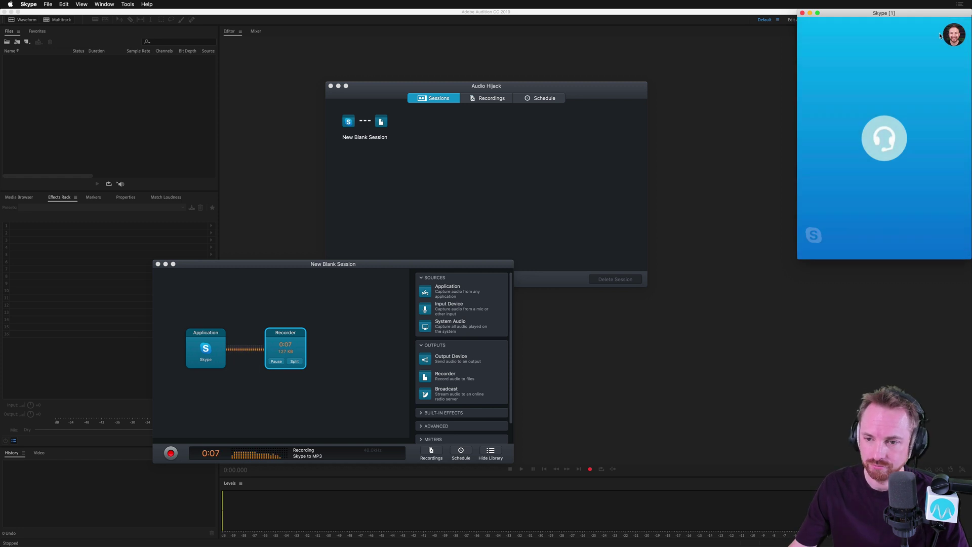
pyautogui.moveTo(856, 235)
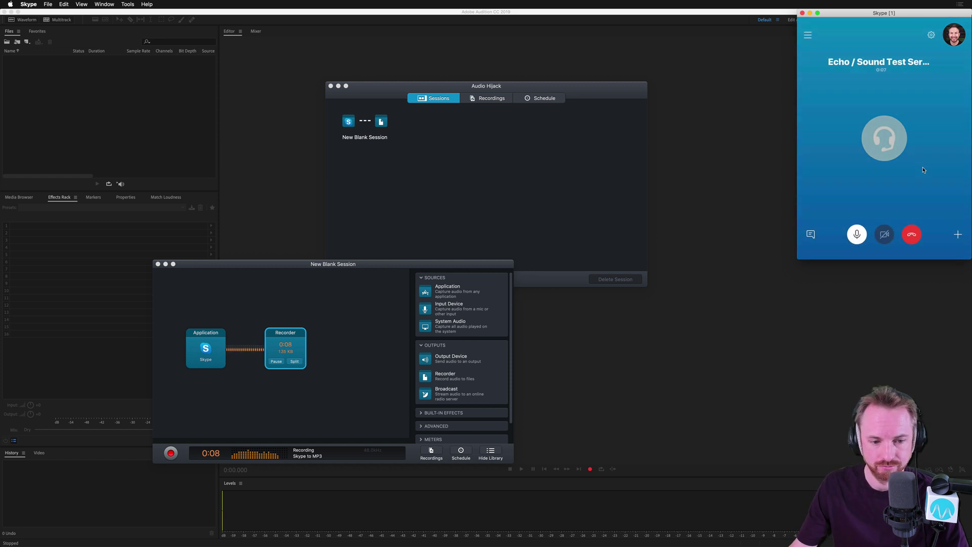
pyautogui.click(911, 236)
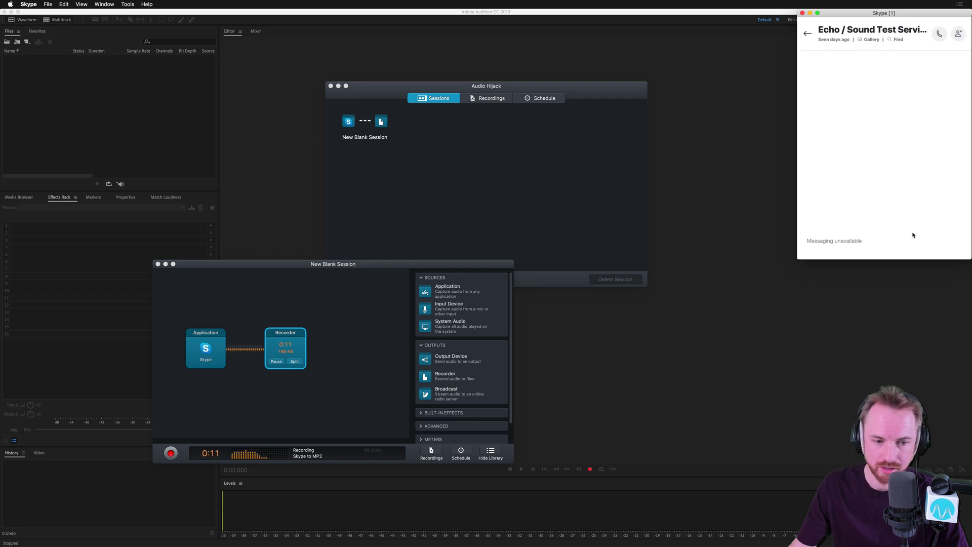
pyautogui.click(170, 453)
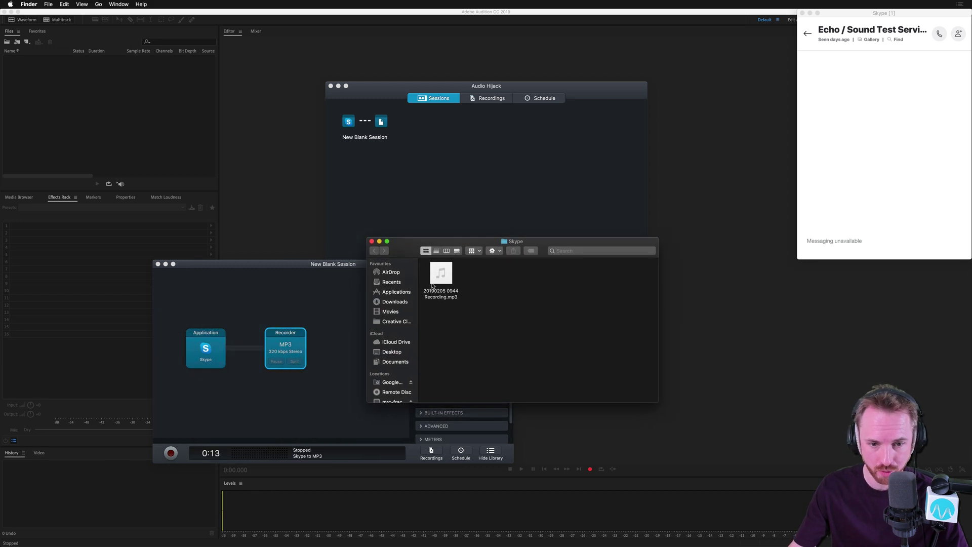
pyautogui.press('super+w')
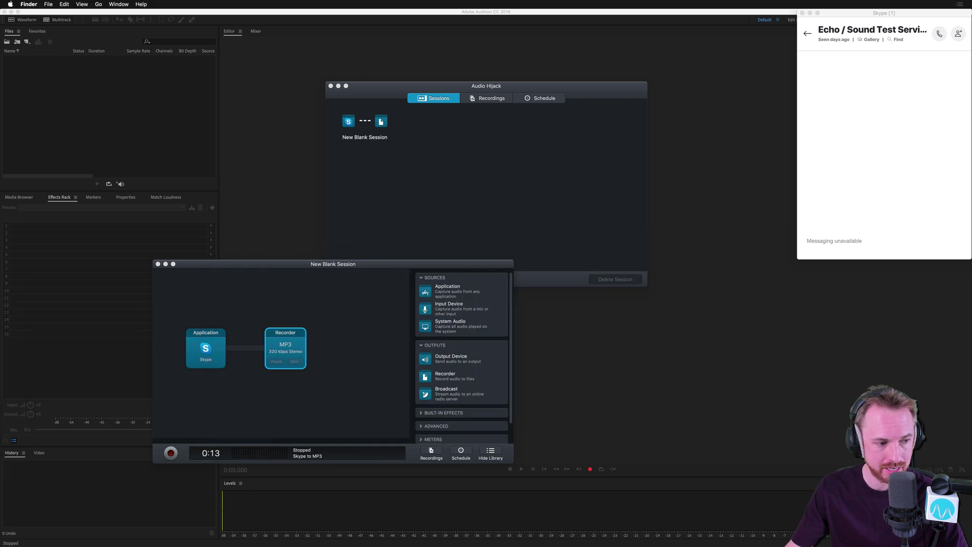
pyautogui.moveTo(112, 106); pyautogui.dragTo(127, 122)
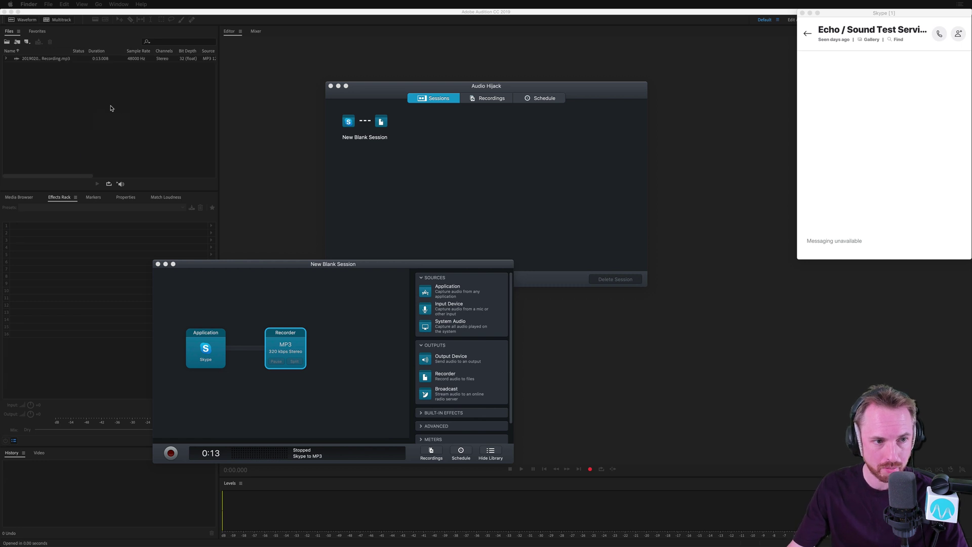
pyautogui.click(48, 60)
pyautogui.doubleClick(48, 59)
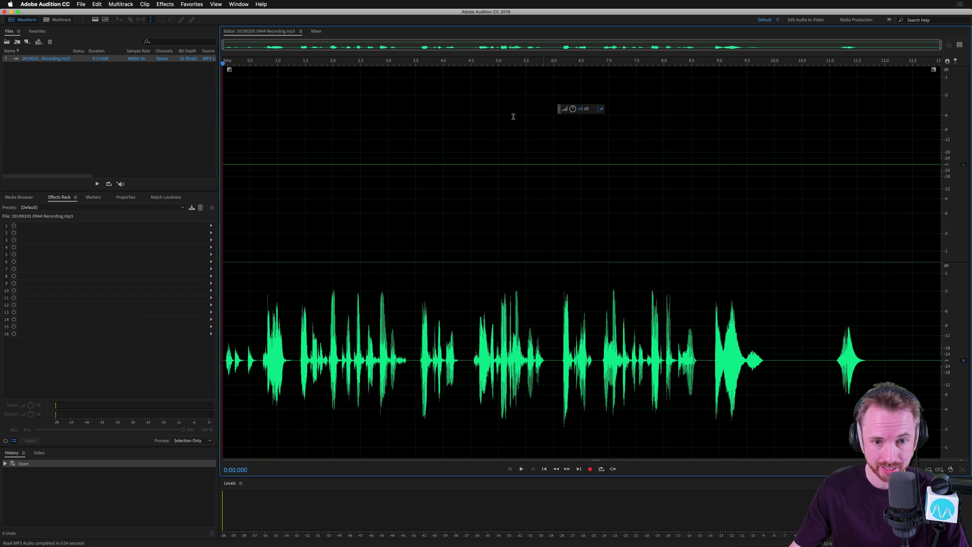
# Expand the recording to view its 1: Left and 2: Right channels, then return to Audio Hijack.
pyautogui.click(6, 59)
pyautogui.click(30, 67)
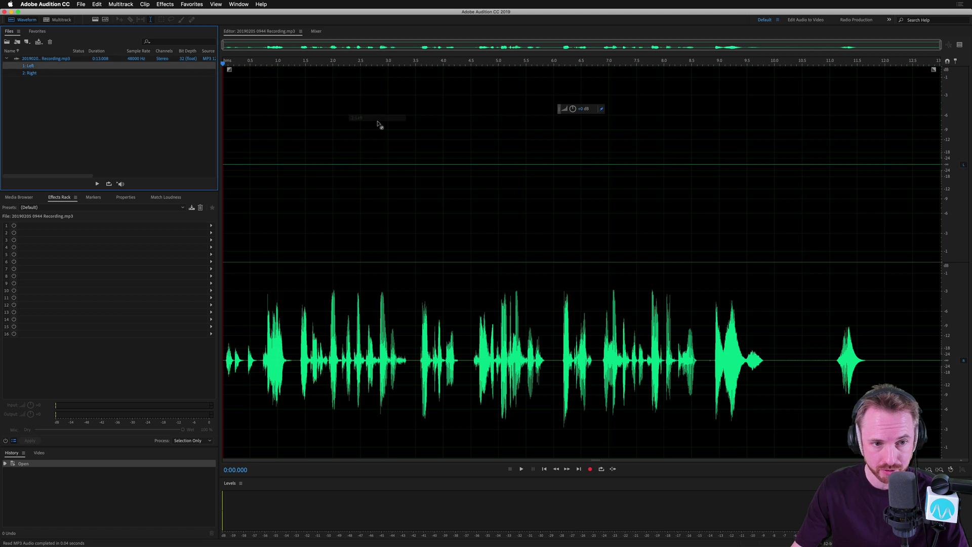
pyautogui.click(30, 73)
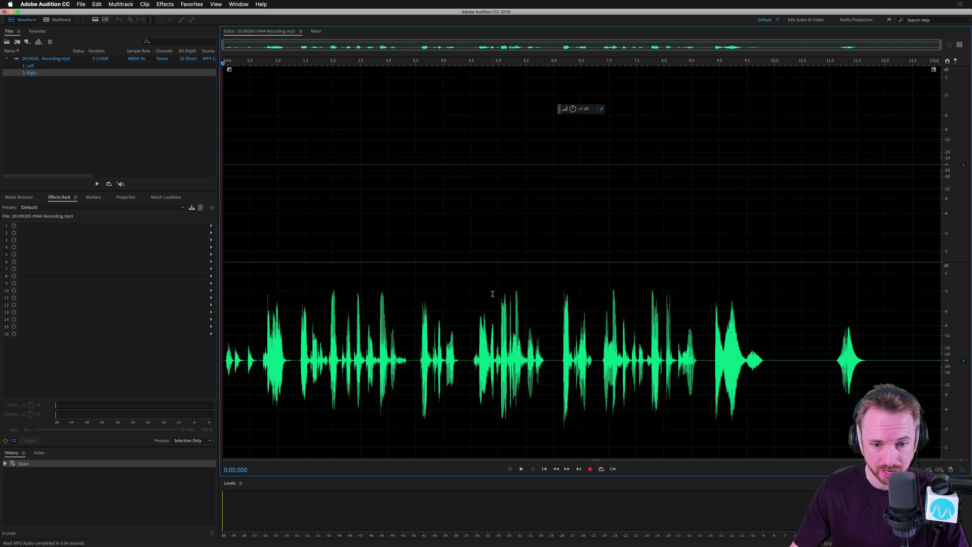
pyautogui.press('super+Tab')
pyautogui.press('super+Tab')
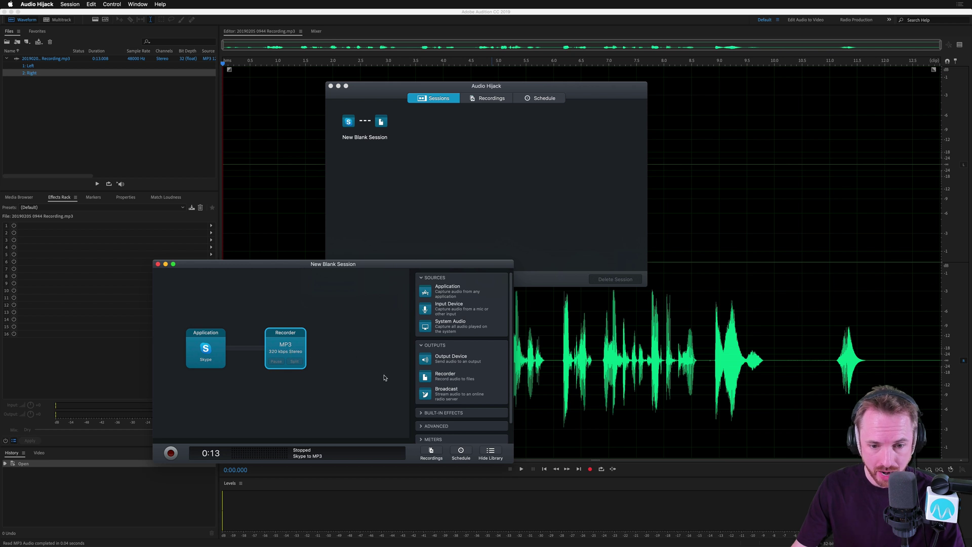
# Locate Denoise in the Built-in Effects library and drag it into the Skype-to-Recorder chain.
pyautogui.click(423, 419)
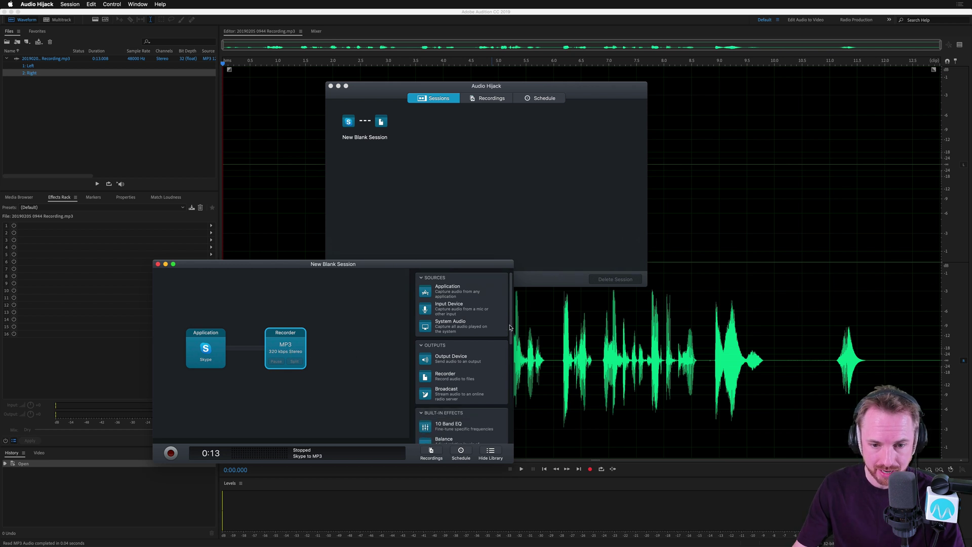
pyautogui.moveTo(510, 328); pyautogui.dragTo(508, 379)
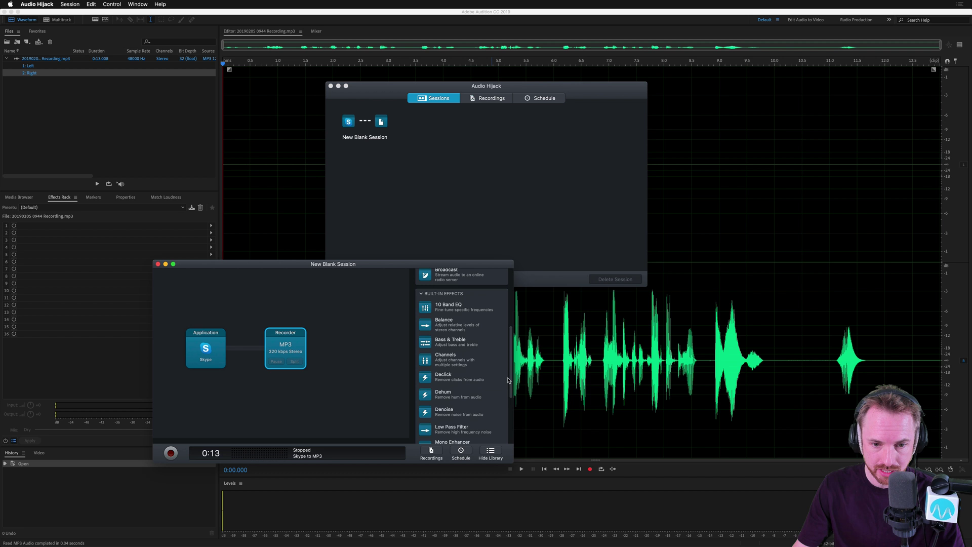
pyautogui.moveTo(510, 344); pyautogui.dragTo(510, 378)
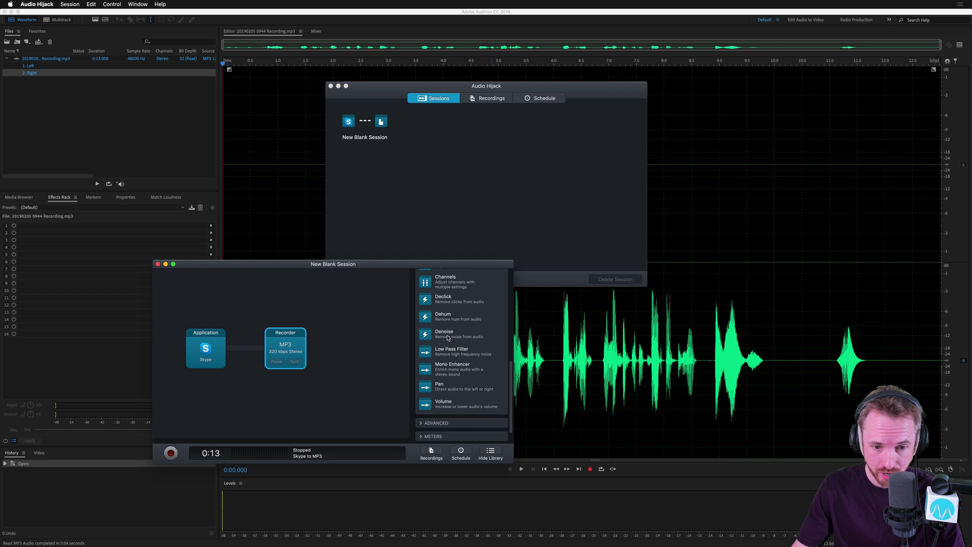
pyautogui.moveTo(511, 411); pyautogui.dragTo(511, 435)
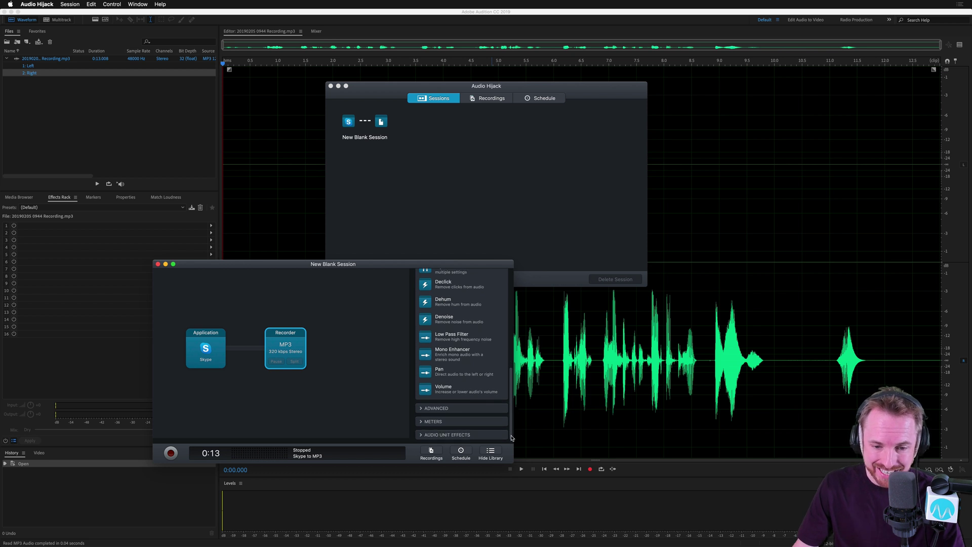
pyautogui.click(421, 435)
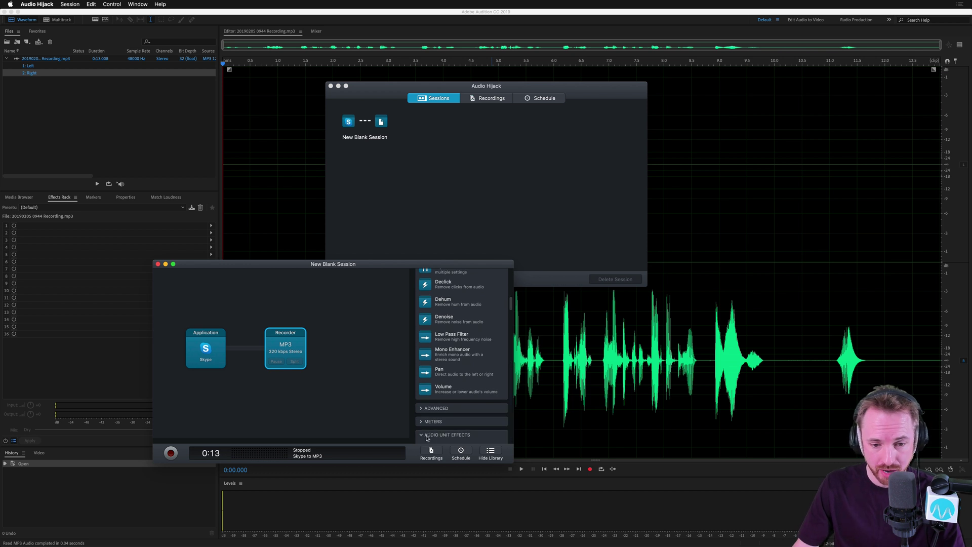
pyautogui.moveTo(510, 279)
pyautogui.mouseDown()
pyautogui.moveTo(511, 303)
pyautogui.moveTo(510, 279)
pyautogui.mouseUp()
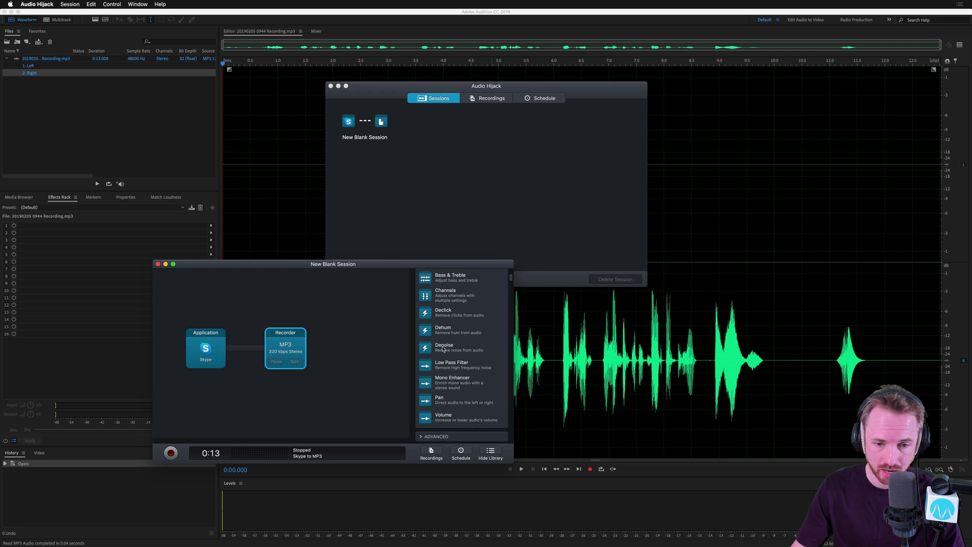
pyautogui.moveTo(447, 349); pyautogui.dragTo(287, 322)
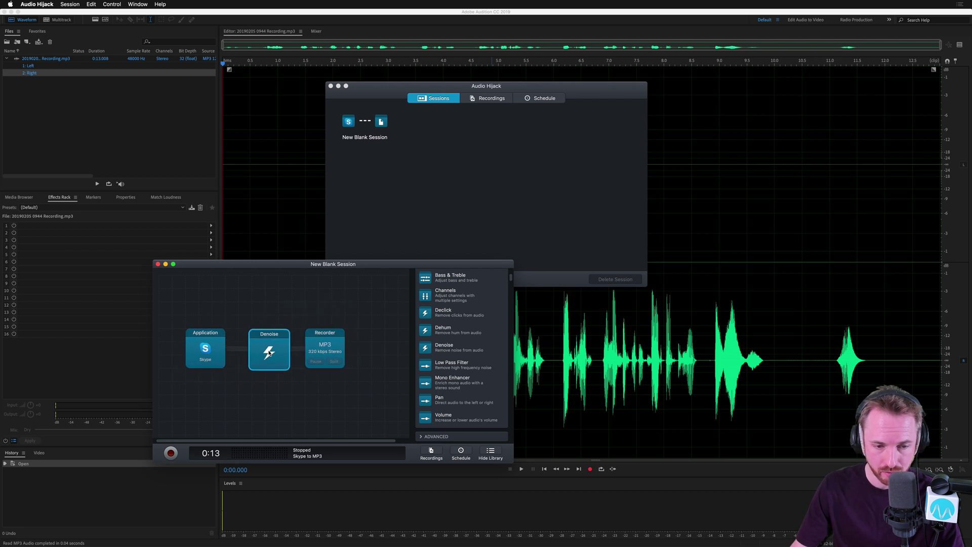
# Align the Denoise block in the chain and review its Threshold 6.0 and Noise Suppression 12 settings.
pyautogui.moveTo(269, 353); pyautogui.dragTo(270, 357)
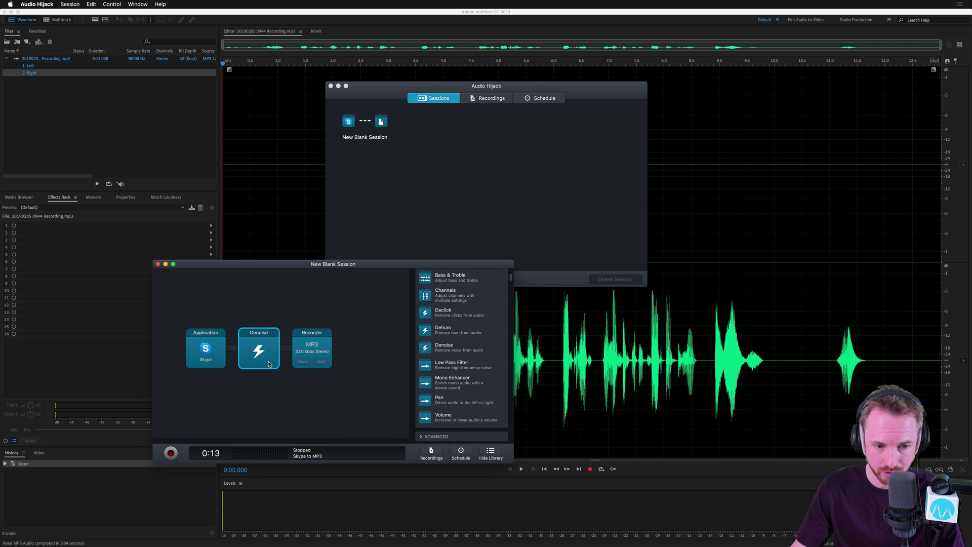
pyautogui.click(263, 358)
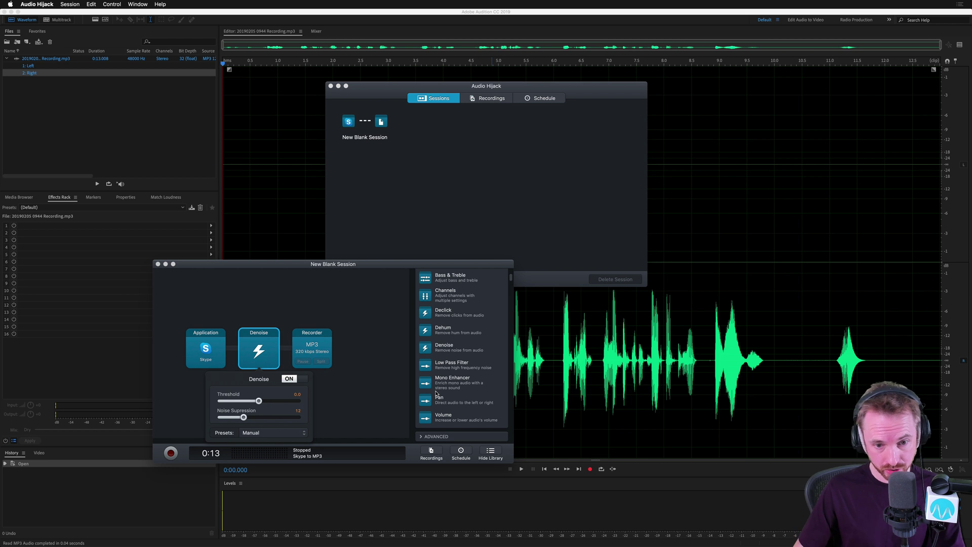
pyautogui.click(356, 372)
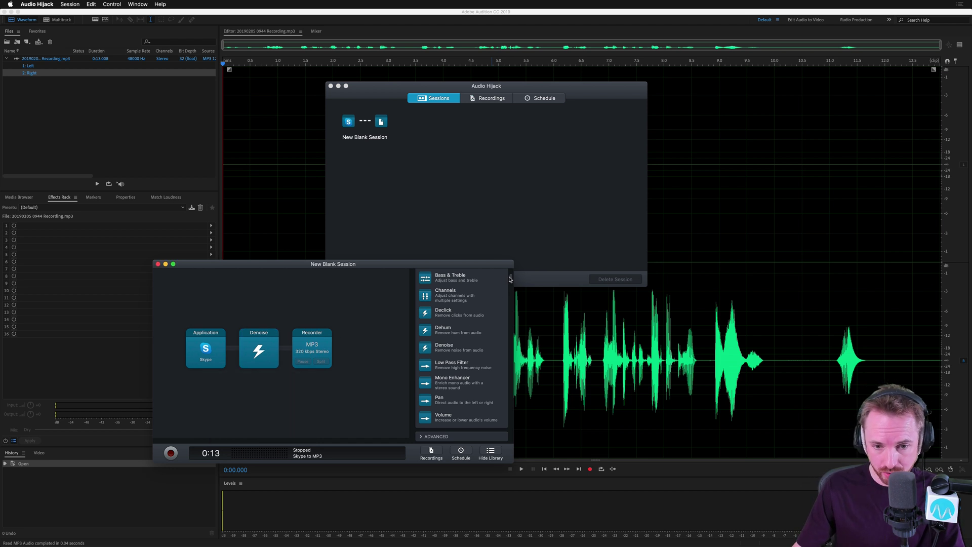
# Drag a Broadcast output into the chain between Denoise and the MP3 Recorder.
pyautogui.moveTo(507, 279); pyautogui.dragTo(512, 268)
pyautogui.moveTo(439, 397); pyautogui.dragTo(314, 349)
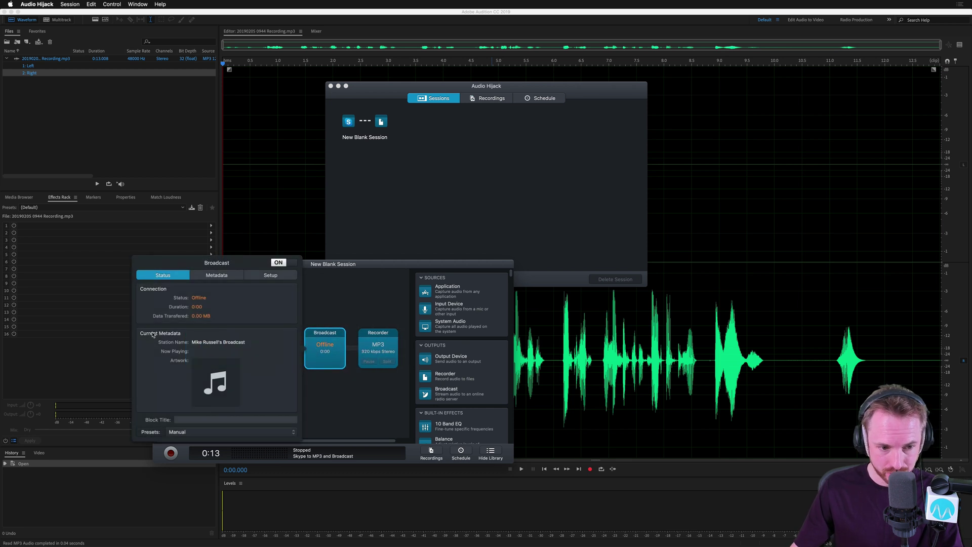
pyautogui.click(327, 359)
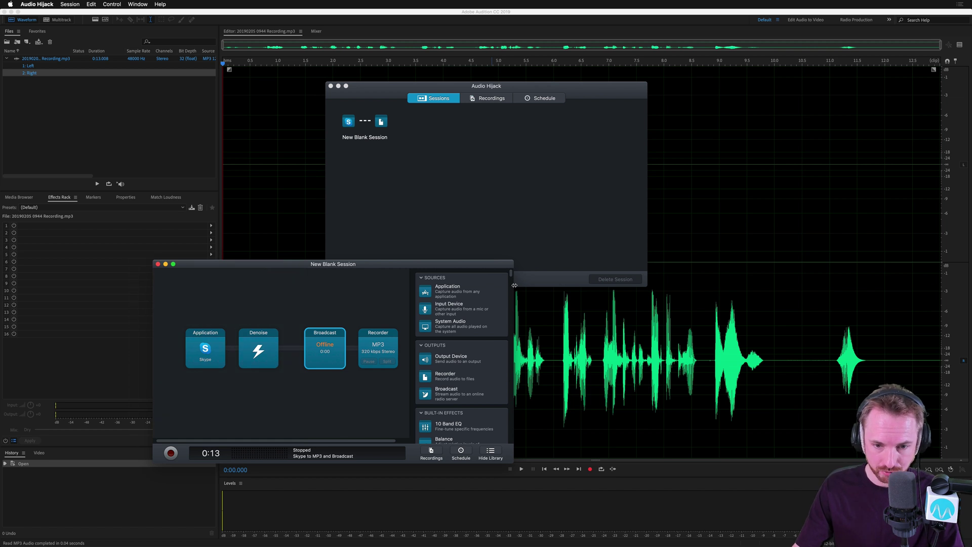
pyautogui.scroll(-10, 471, 347)
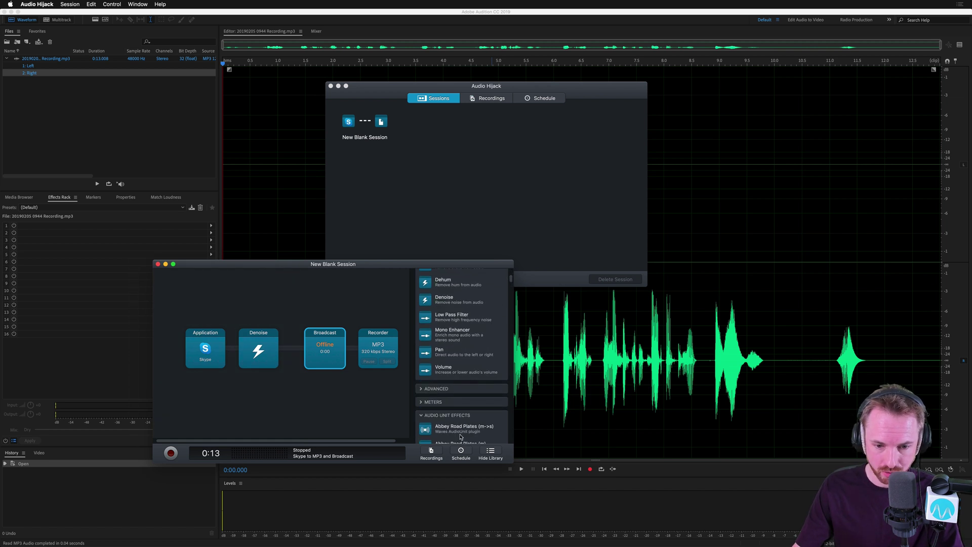